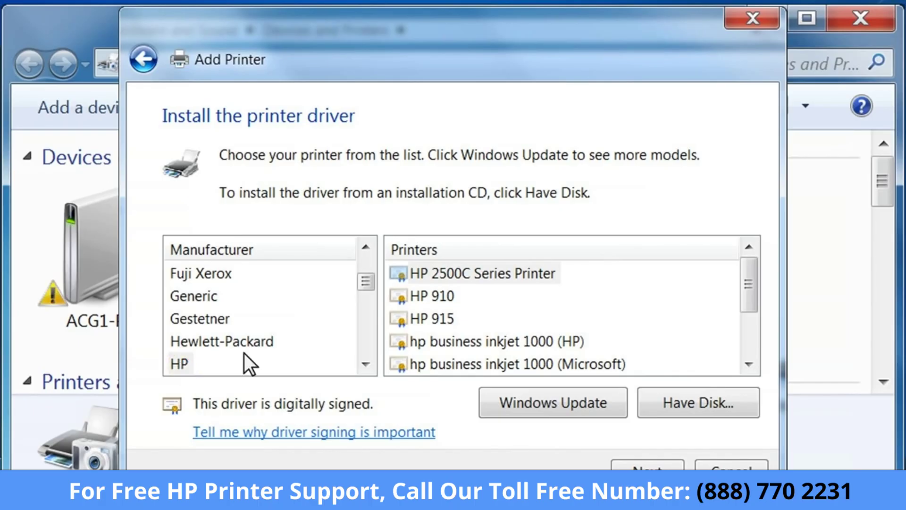
Step: Choose the hp deskjet 990c driver from the HP printer models for the printer being installed
drag(750, 268, 749, 349)
click(500, 340)
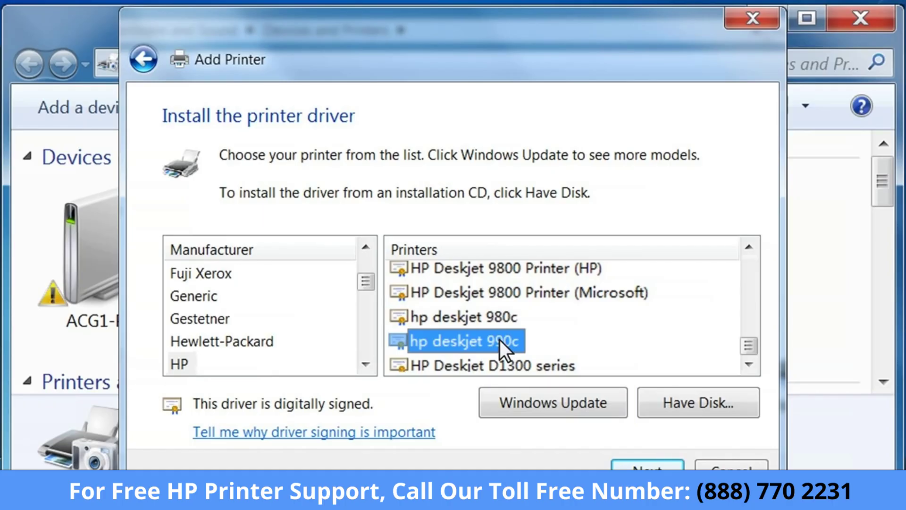
click(647, 467)
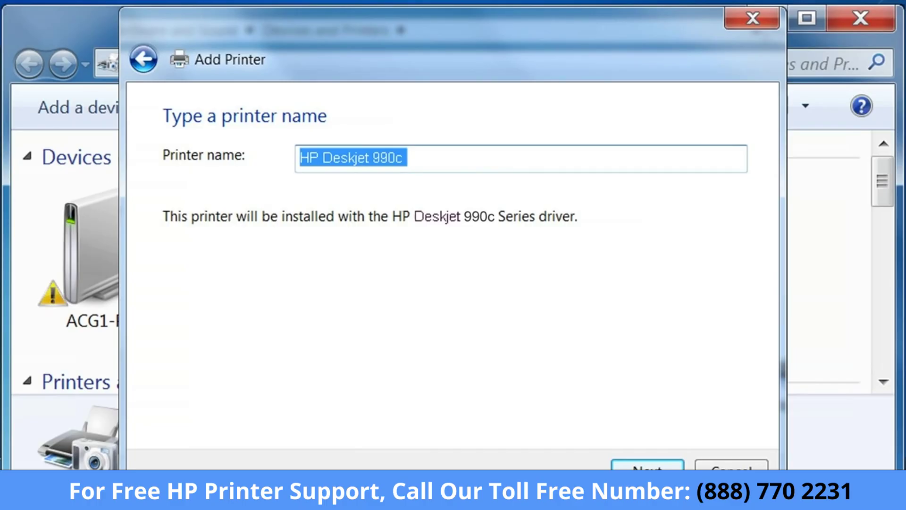
Step: Name the printer HP Deskjet 6122 and accept sharing it on the network under the same name
key(BackSpace)
text(HP De)
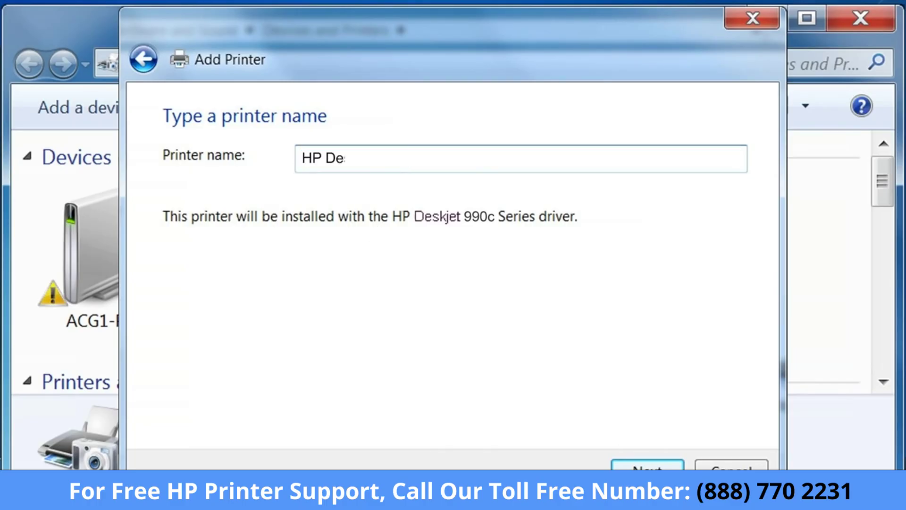
text(skjet 6122)
key(Return)
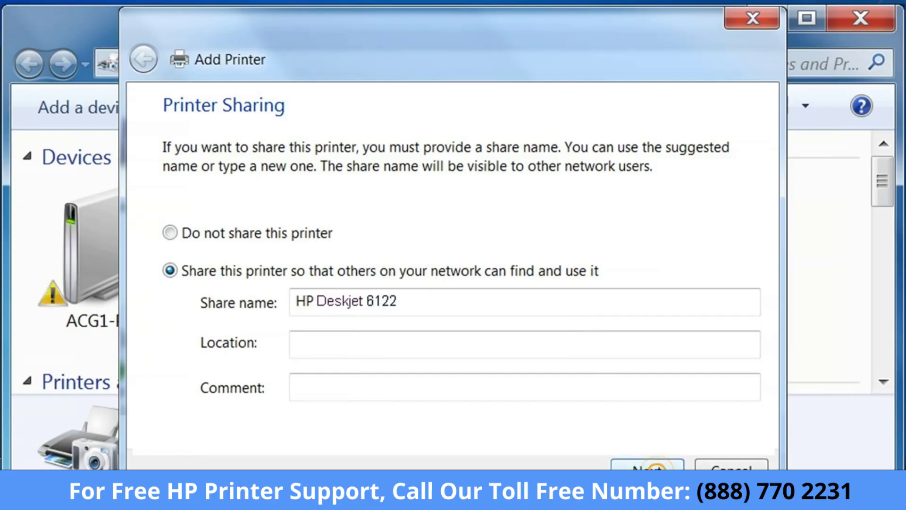
click(660, 467)
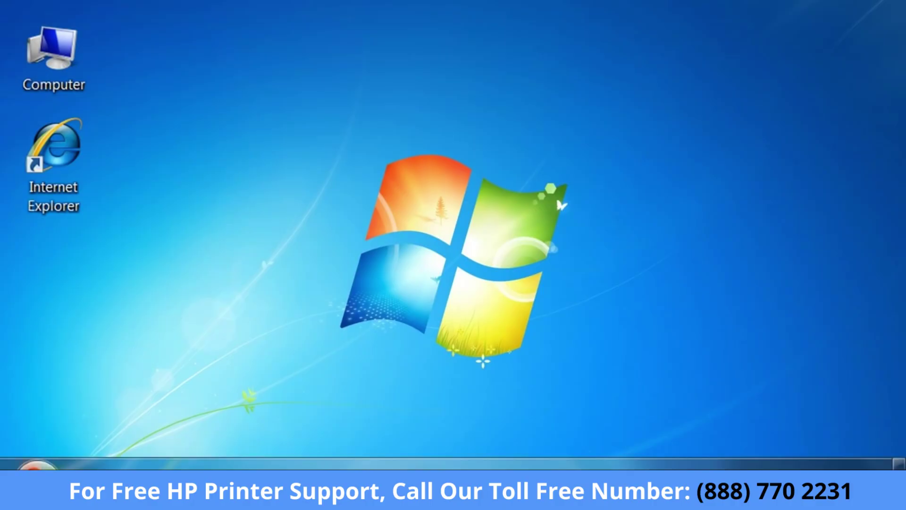
Step: In the printer properties of hp deskjet 6122 in Devices and Printers, assign the printer to port USB002
click(37, 467)
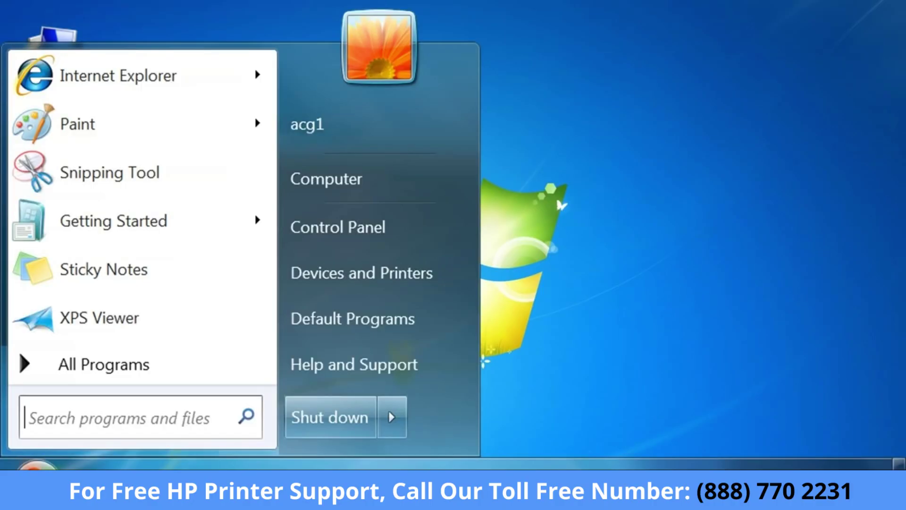
click(416, 272)
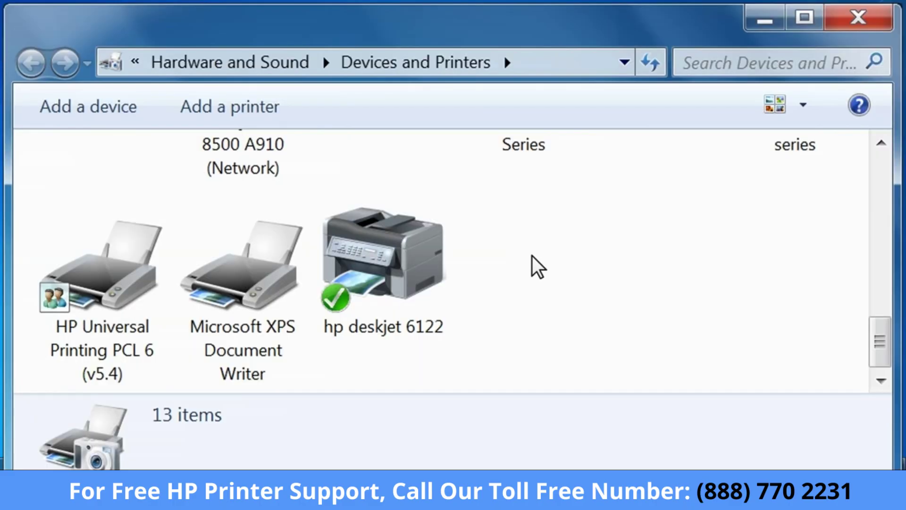
right_click(446, 257)
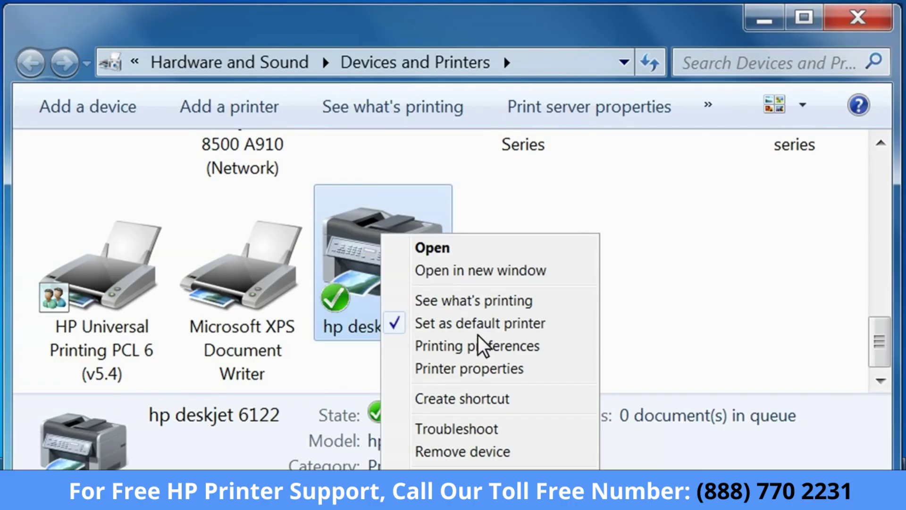
click(502, 370)
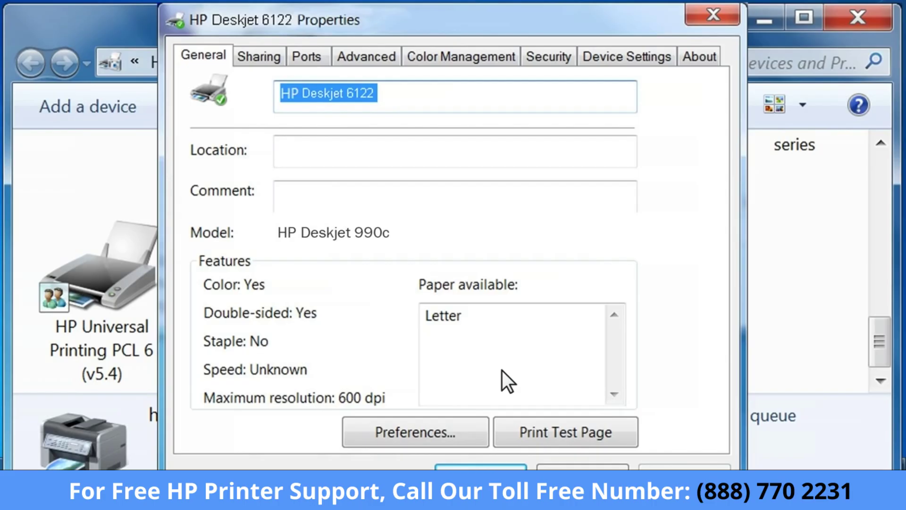
click(306, 57)
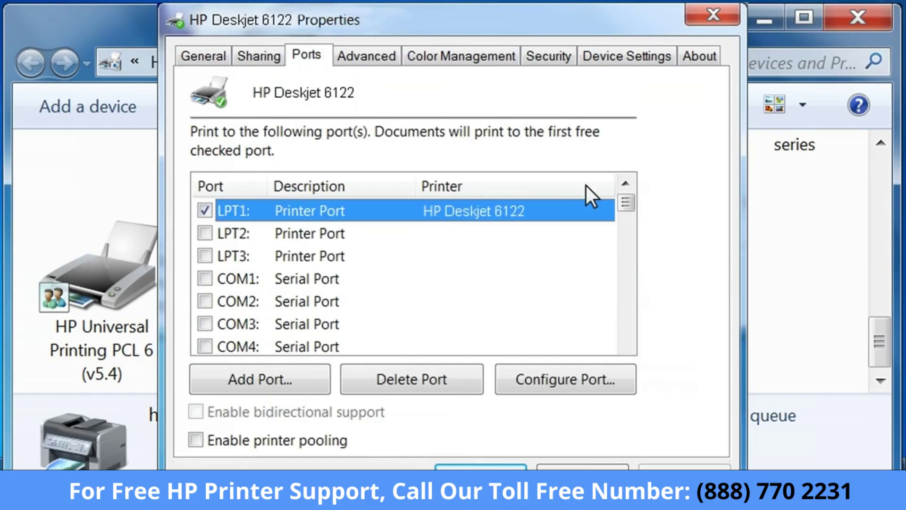
drag(625, 203, 628, 245)
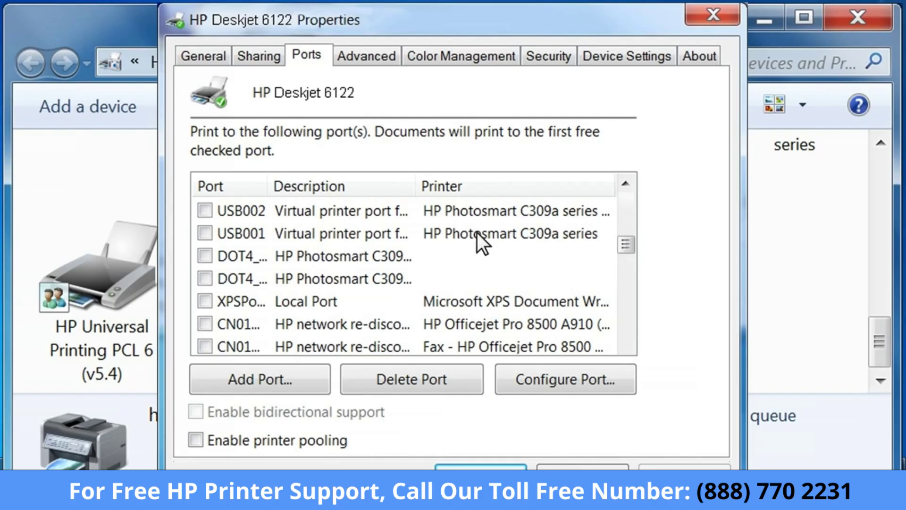
click(205, 210)
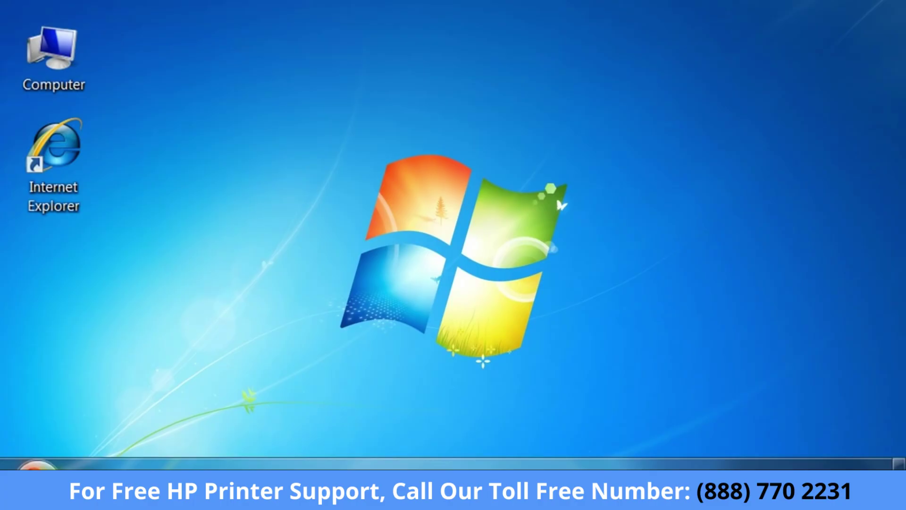
Step: Open Computer Management for this computer and show its Device Manager
click(34, 466)
right_click(348, 178)
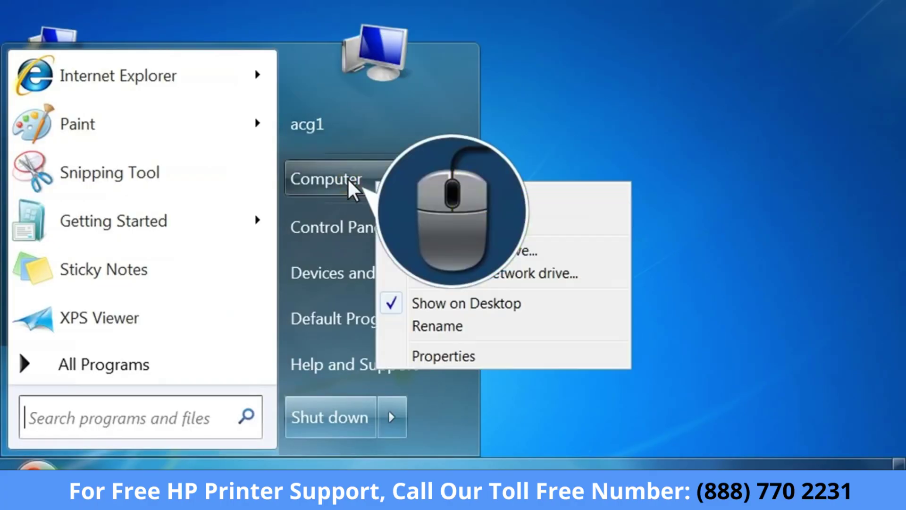
click(448, 218)
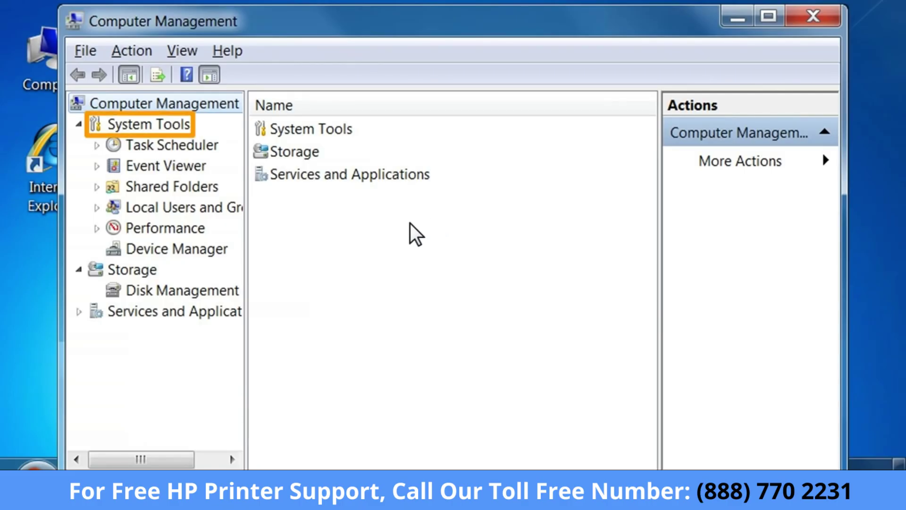
click(203, 249)
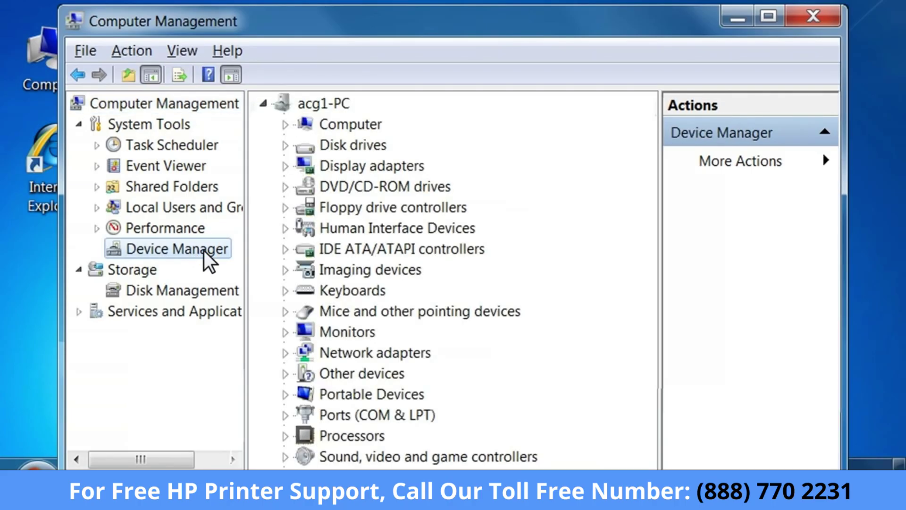
Step: Start a manual driver update for HPDeskjet 990c under Other devices, picking from the list of device drivers on the computer
double_click(391, 376)
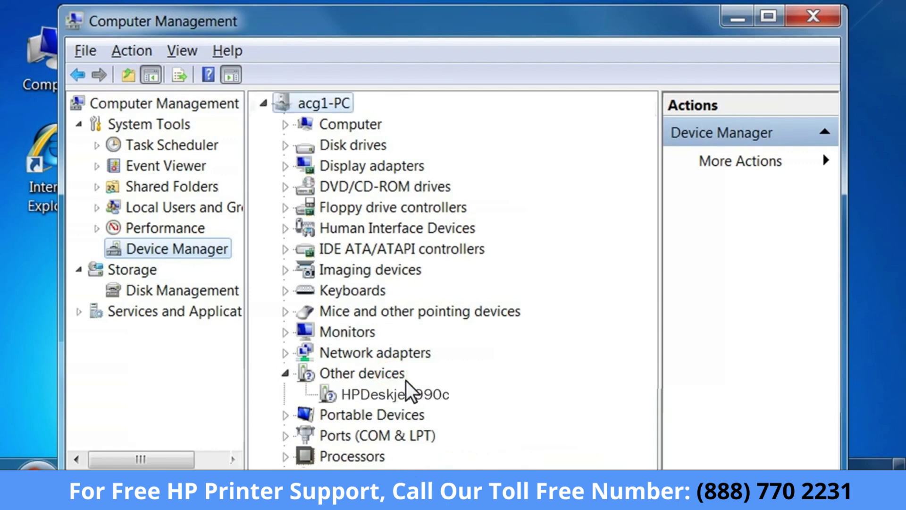
right_click(445, 396)
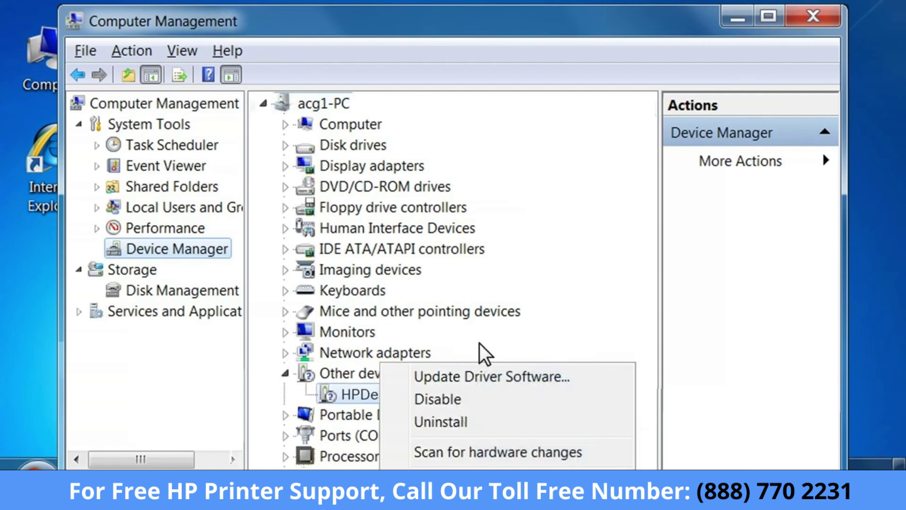
click(536, 376)
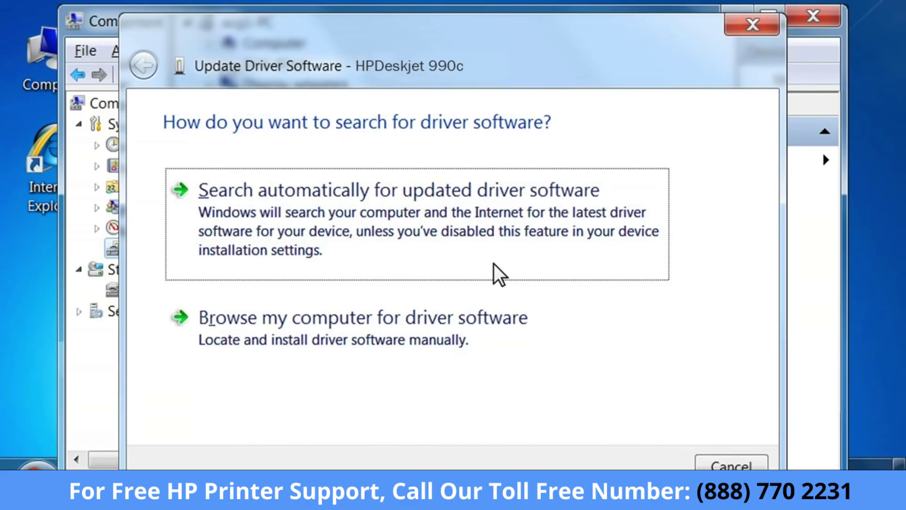
click(471, 320)
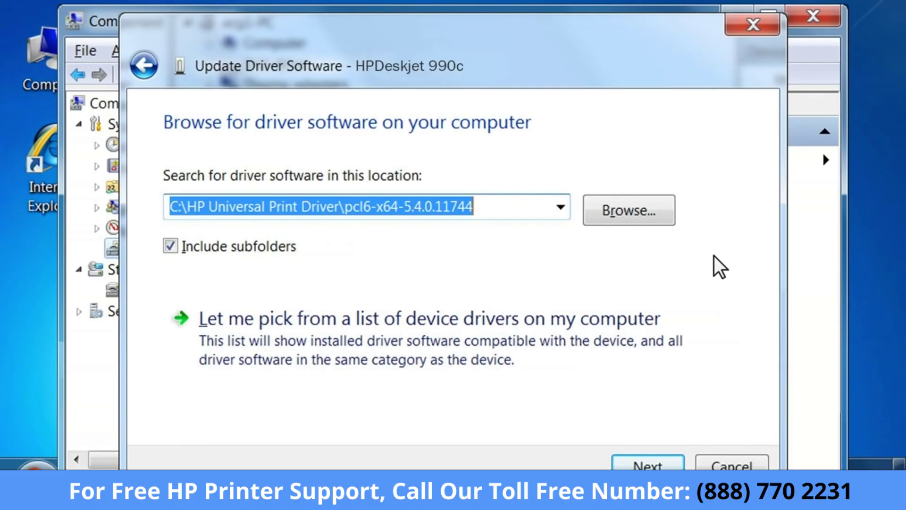
click(530, 320)
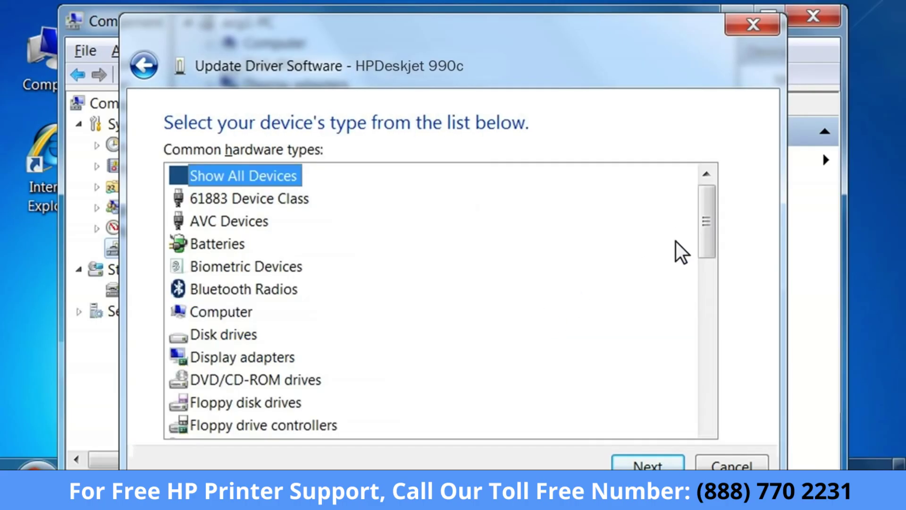
Step: Set the device's hardware type to Printers for the driver update
drag(712, 237, 714, 400)
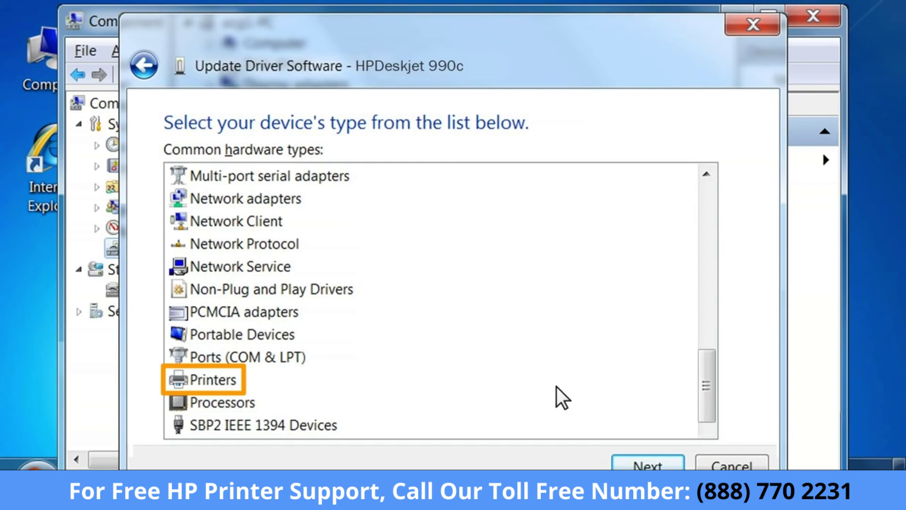
click(223, 381)
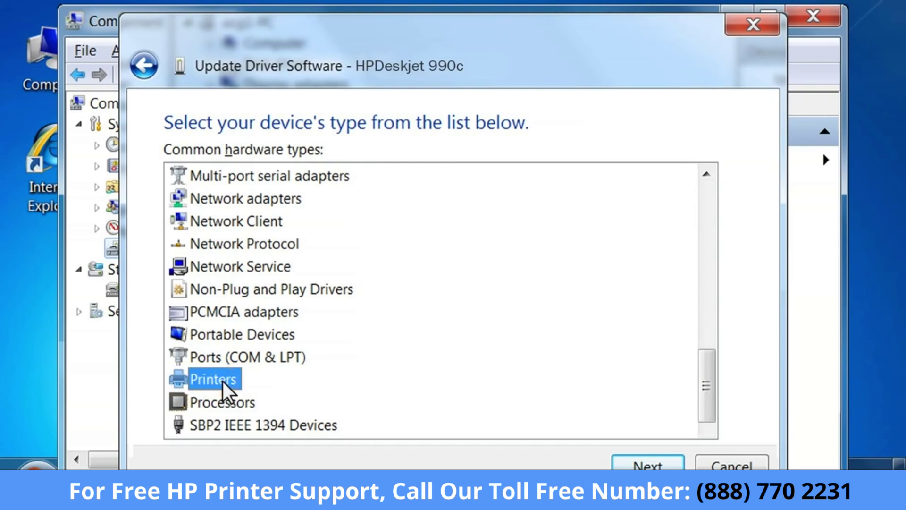
click(651, 465)
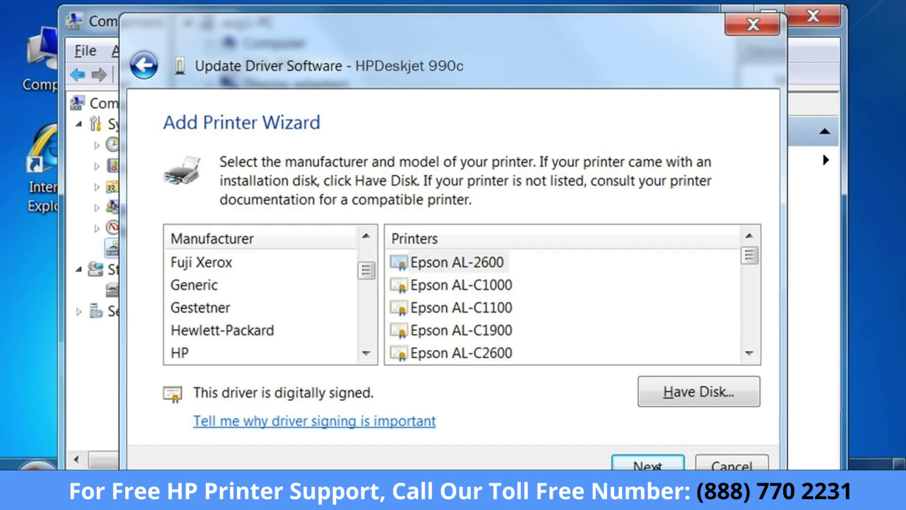
Step: Select HP as manufacturer and hp deskjet 990c as model, and install that driver despite the compatibility warning
click(181, 354)
drag(750, 256, 750, 337)
click(502, 329)
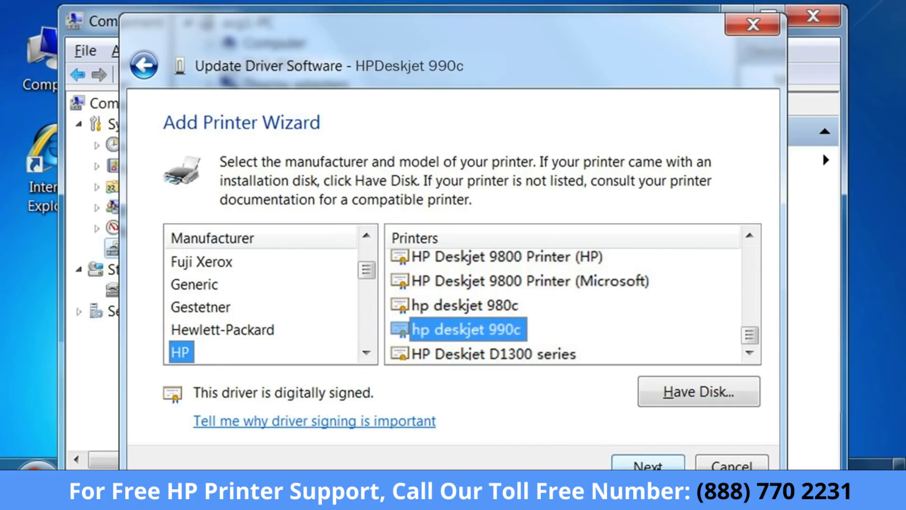
click(655, 465)
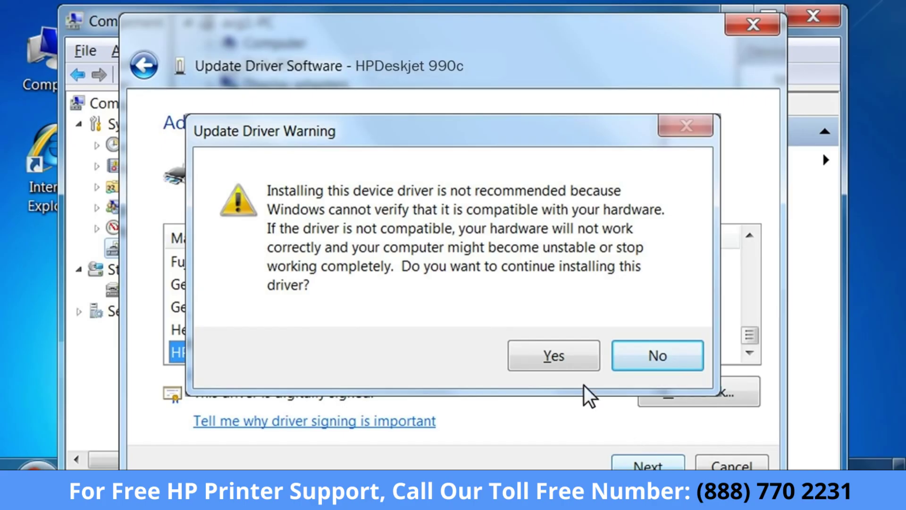
click(561, 364)
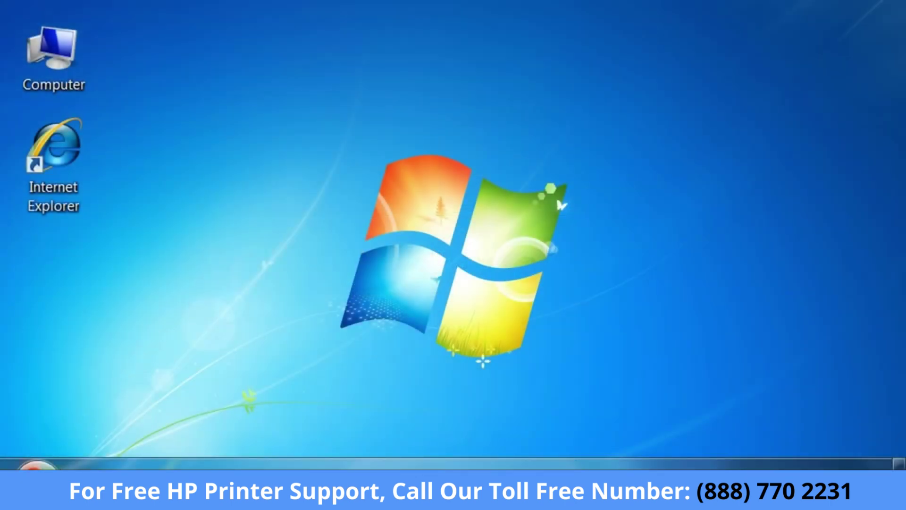
Step: Print a test page from the printer properties of hp deskjet 6122 in Devices and Printers
click(36, 467)
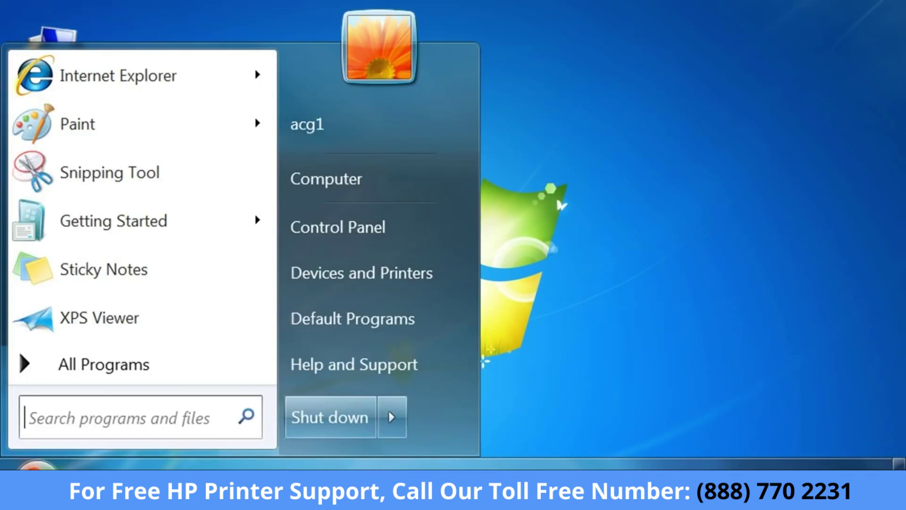
click(417, 273)
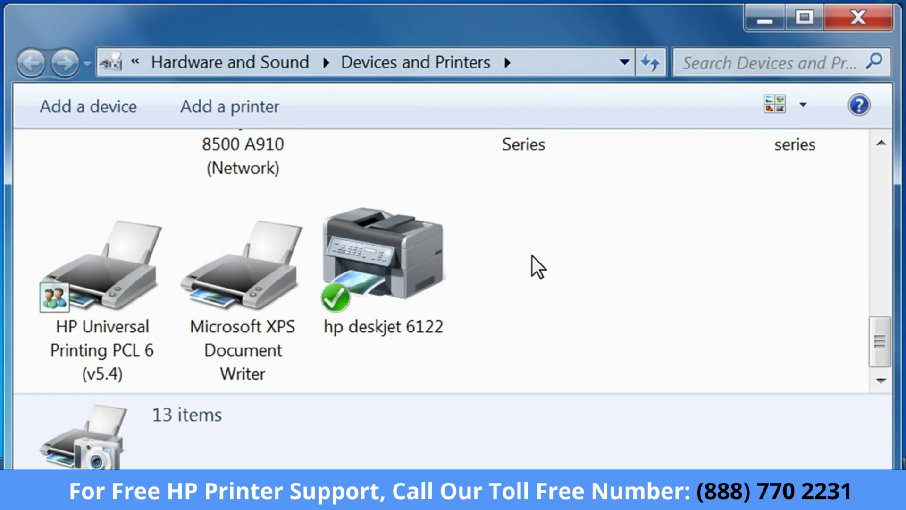
right_click(423, 255)
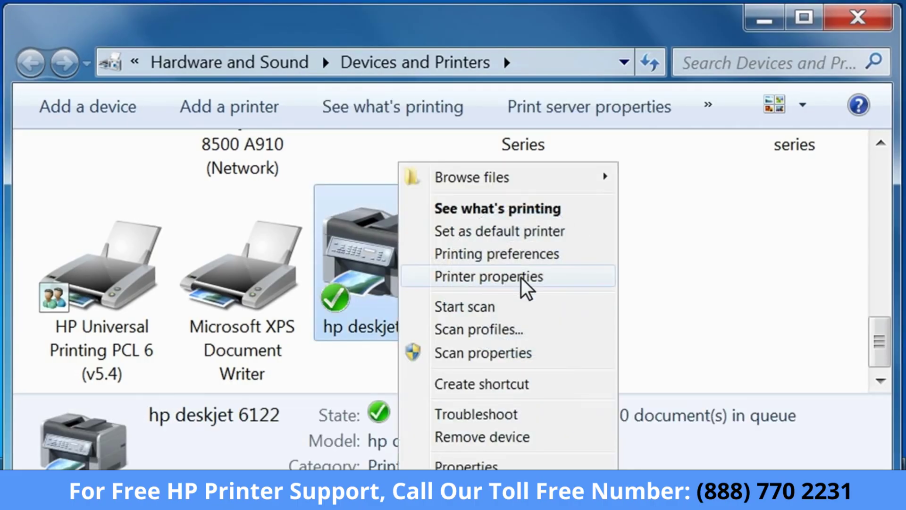
click(521, 278)
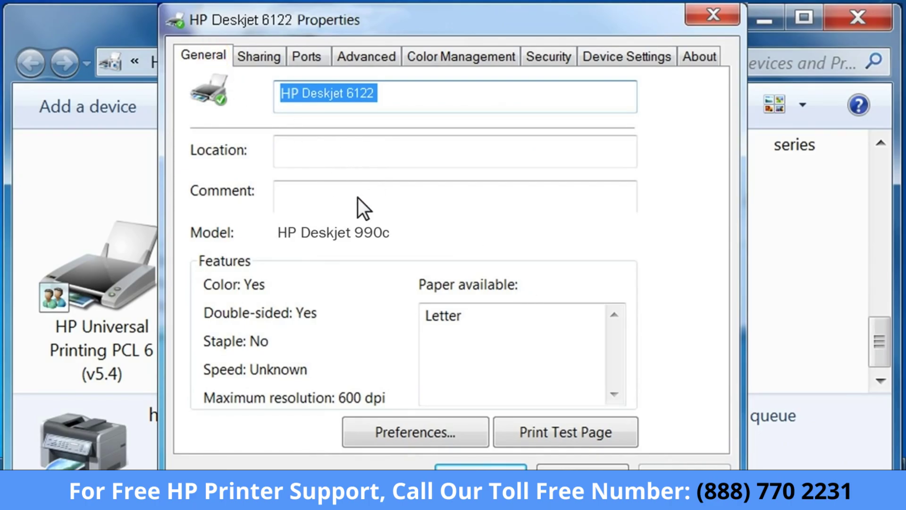
click(601, 434)
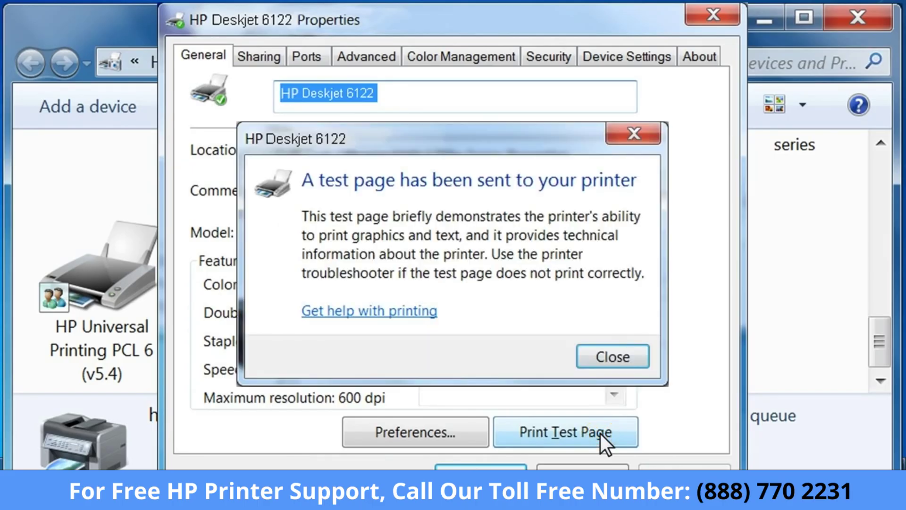